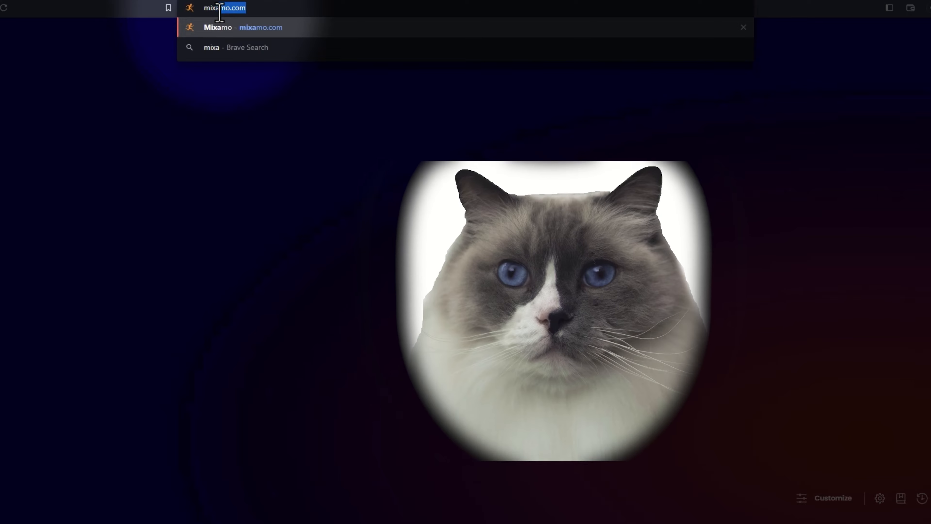
- Open mixamo.com and load the Dummy character from the character library
text(mo.com)
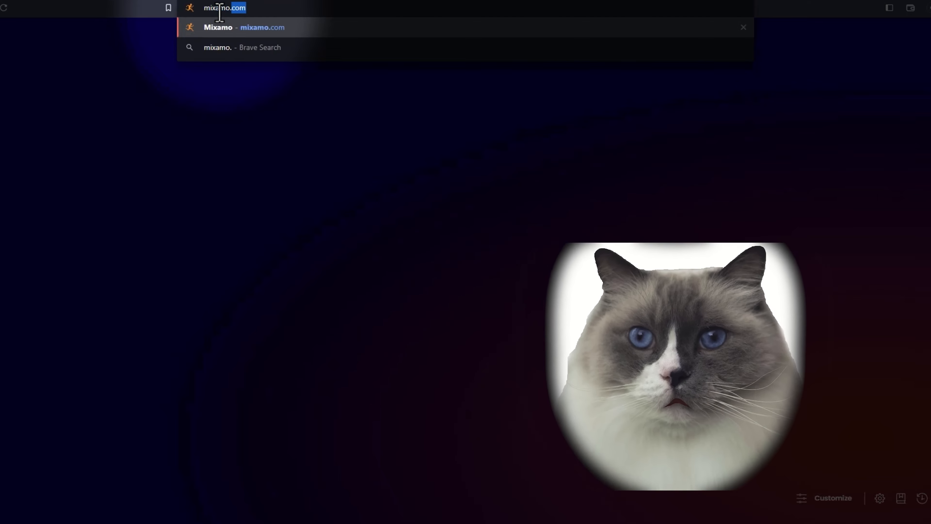
key(Return)
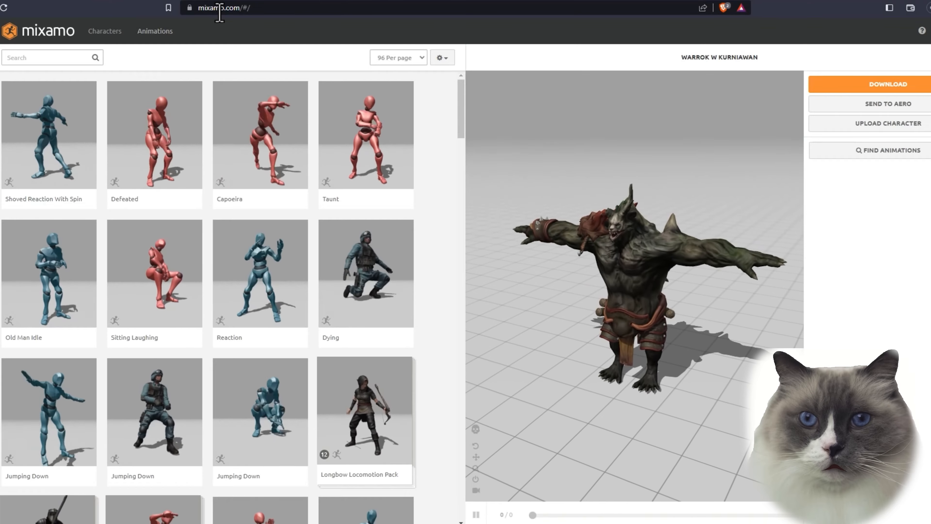
click(112, 32)
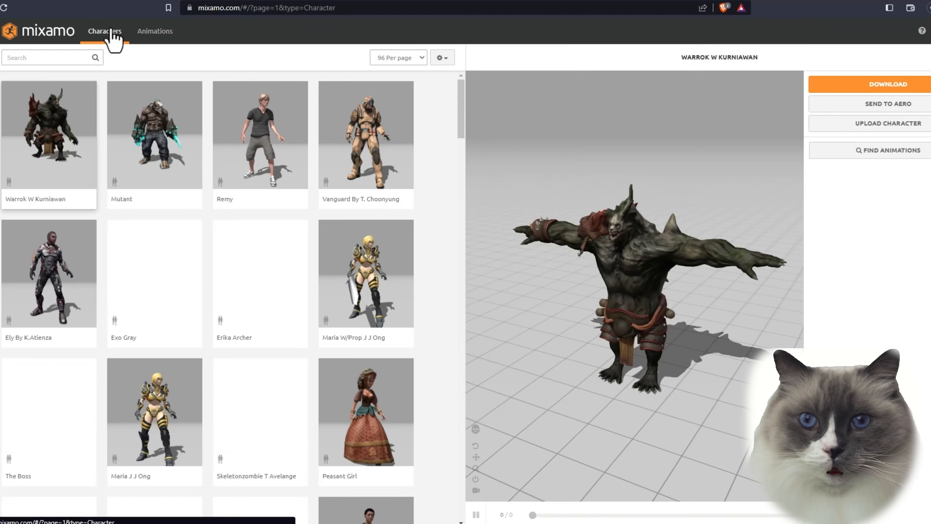
drag(463, 121, 459, 390)
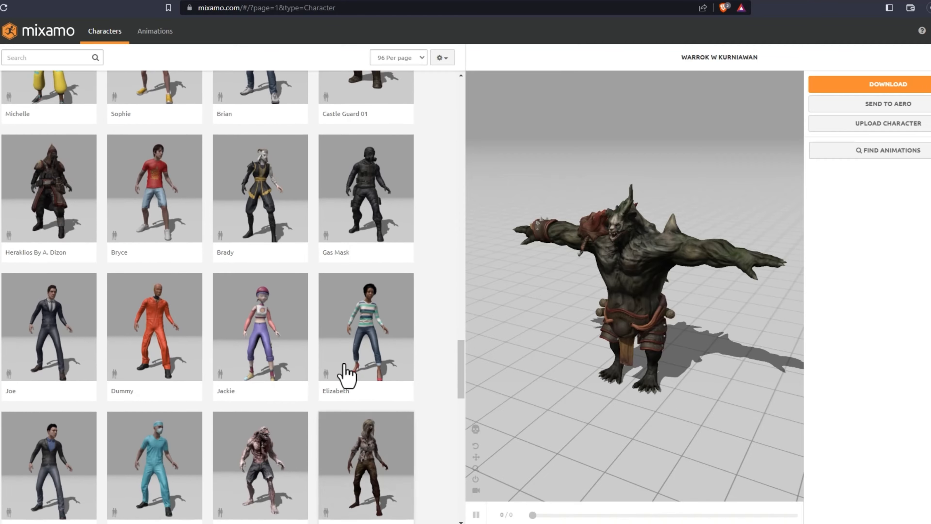
click(132, 330)
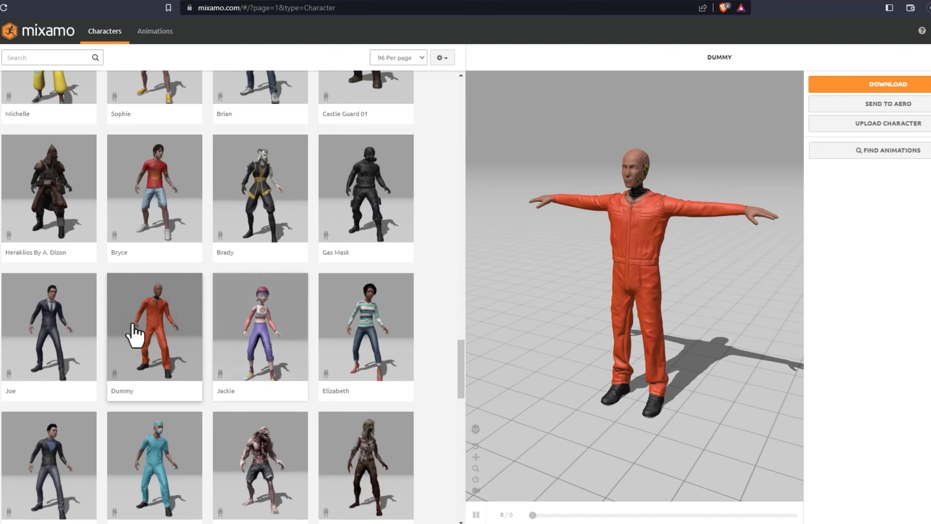
- Apply the Hip Hop Dancing animation to the Dummy character and download it with skin in FBX 7.4 format
click(163, 37)
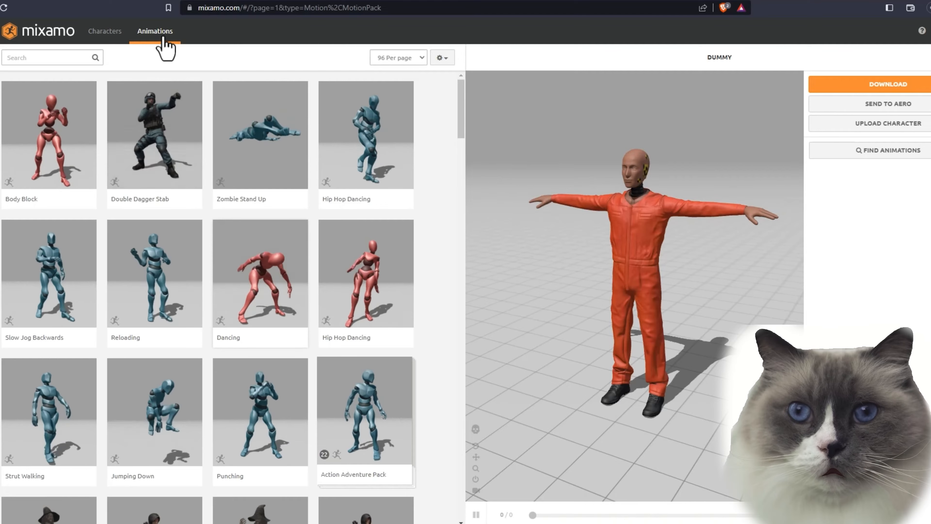
click(367, 171)
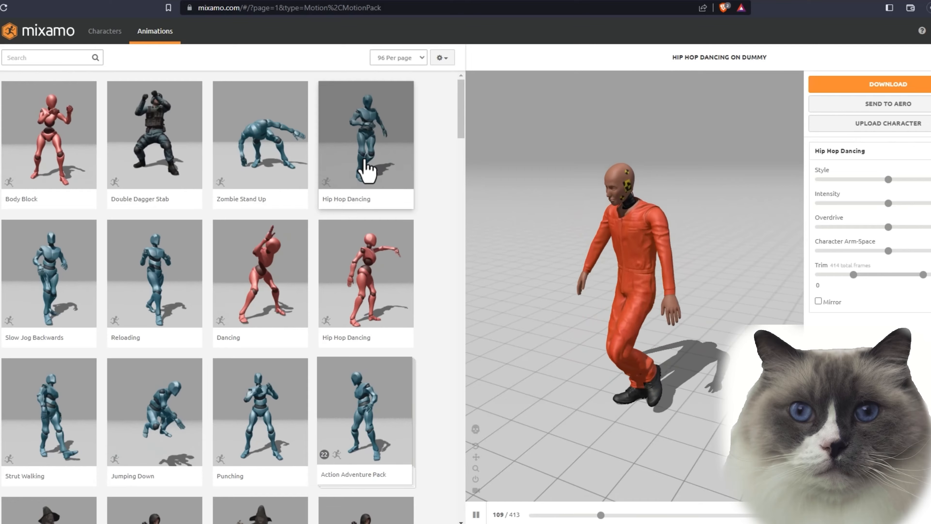
click(888, 86)
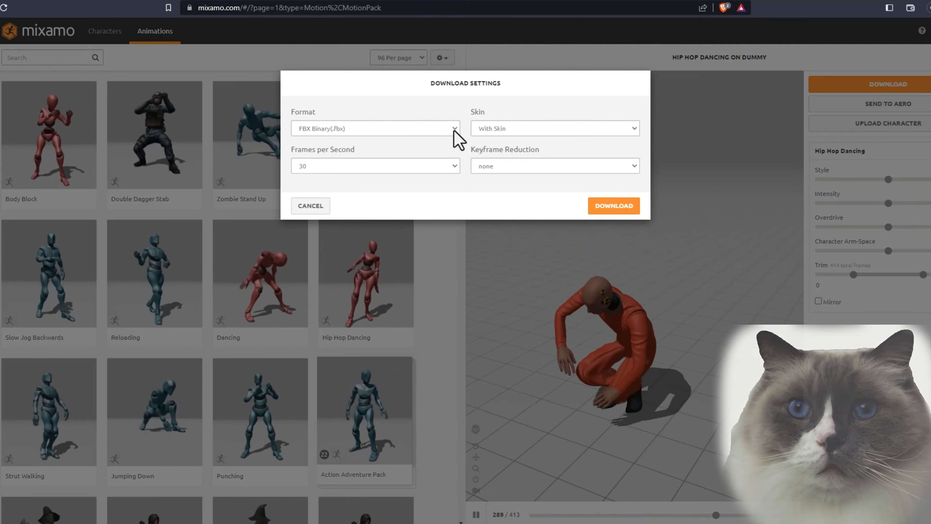
click(456, 129)
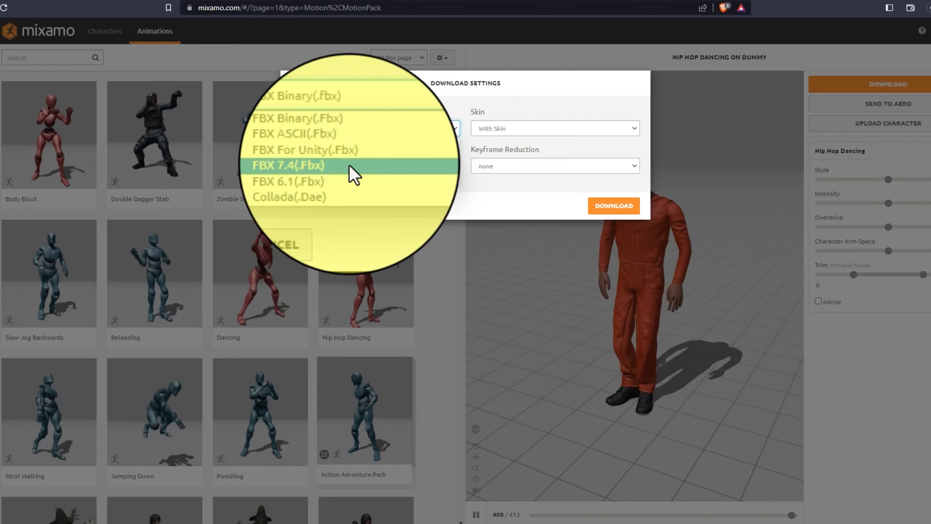
click(350, 165)
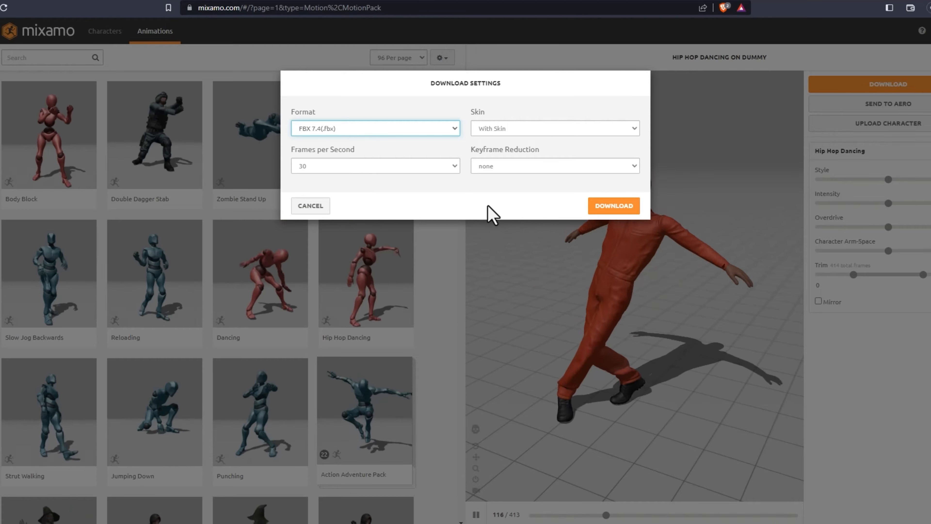
click(601, 207)
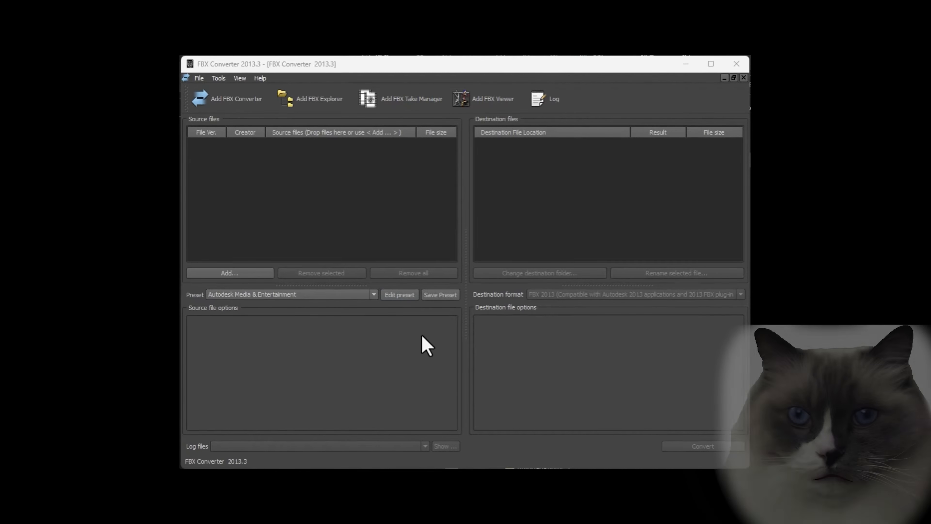
- In FBX Converter, add the Hip Hop Dancing file from Desktop/HowTo/Mixamo Characters as the source file
click(216, 278)
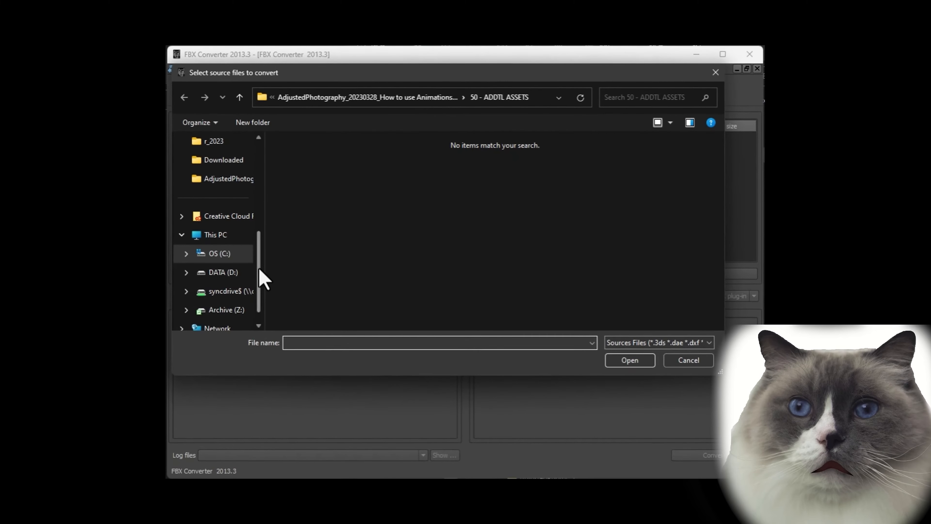
drag(264, 268, 264, 209)
click(211, 215)
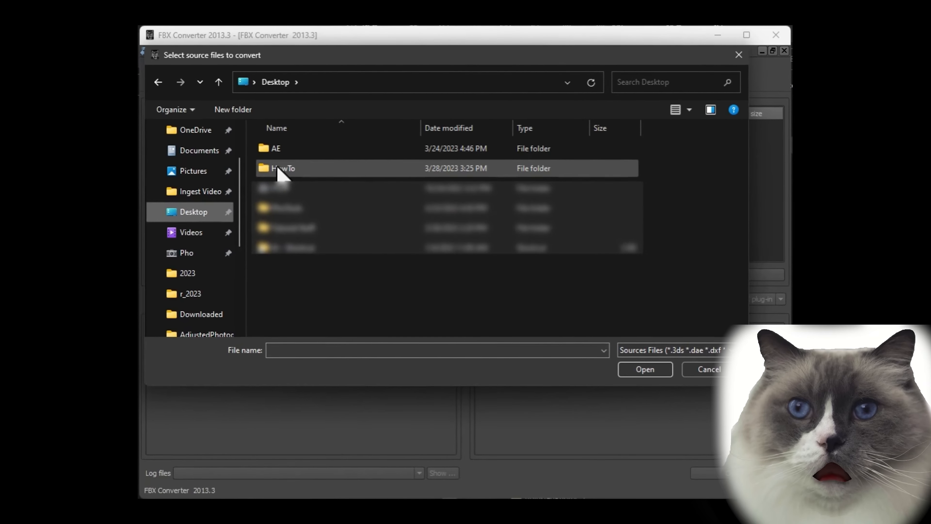
double_click(285, 170)
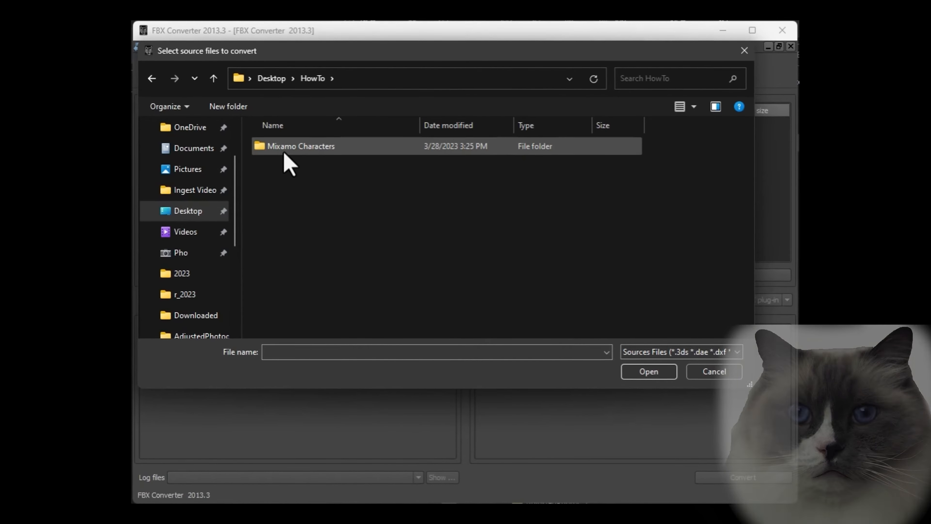
double_click(285, 150)
click(284, 149)
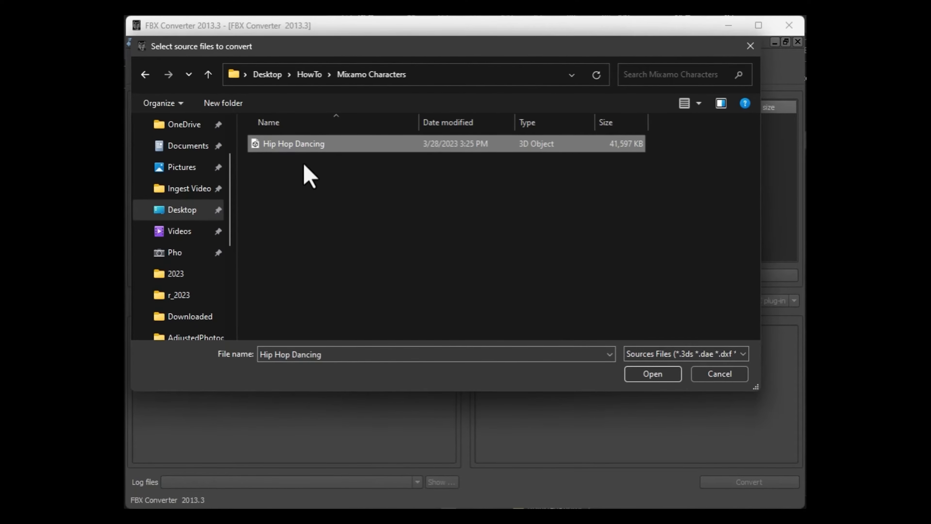
click(669, 379)
- Set the destination format to OBJ and convert the Hip Hop Dancing file
click(665, 304)
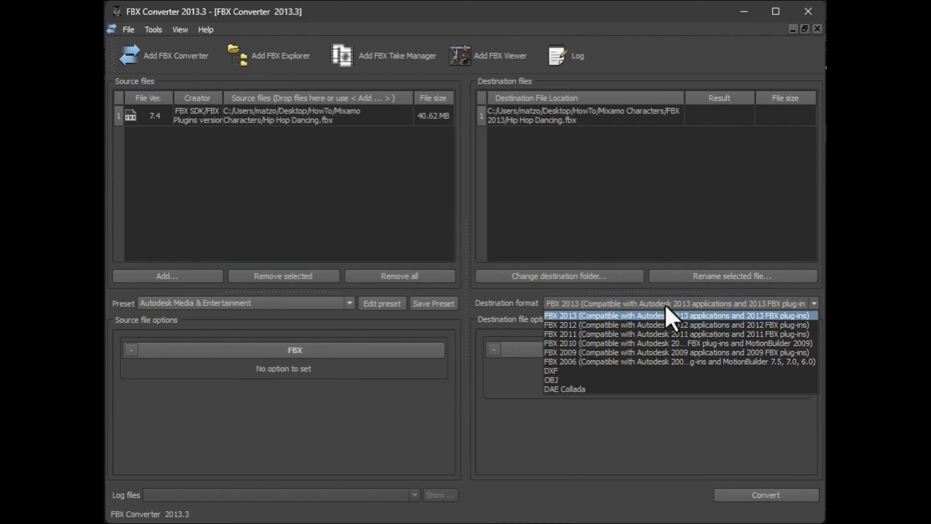
click(564, 380)
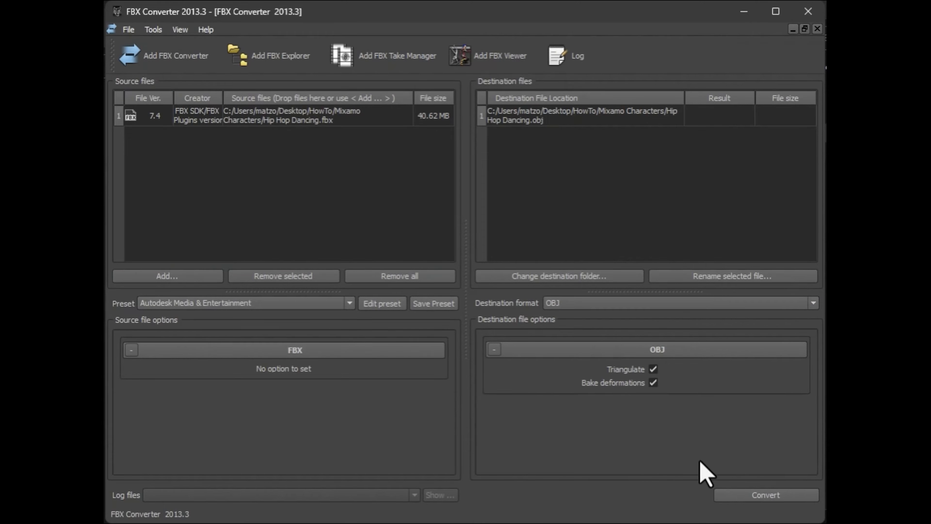
click(758, 495)
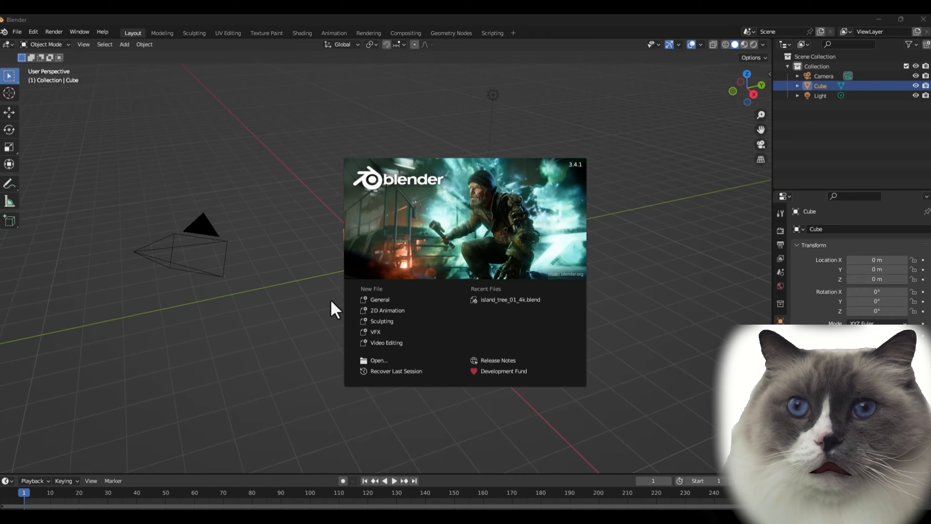
- Switch to Blender, dismiss the splash screen and delete all objects in the default scene
click(312, 350)
click(275, 238)
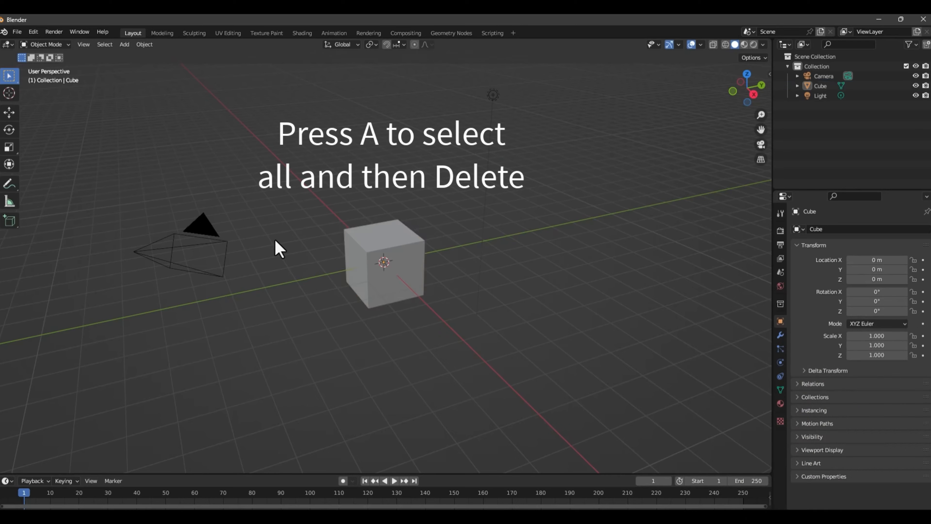
key(a)
key(Delete)
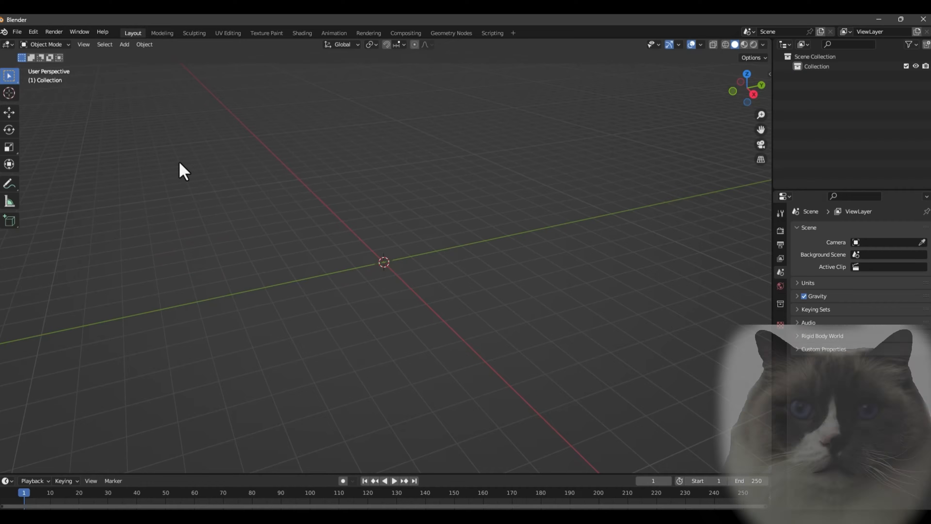
- Import Hip Hop Dancing.fbx from the Mixamo Characters folder into the empty scene
click(18, 32)
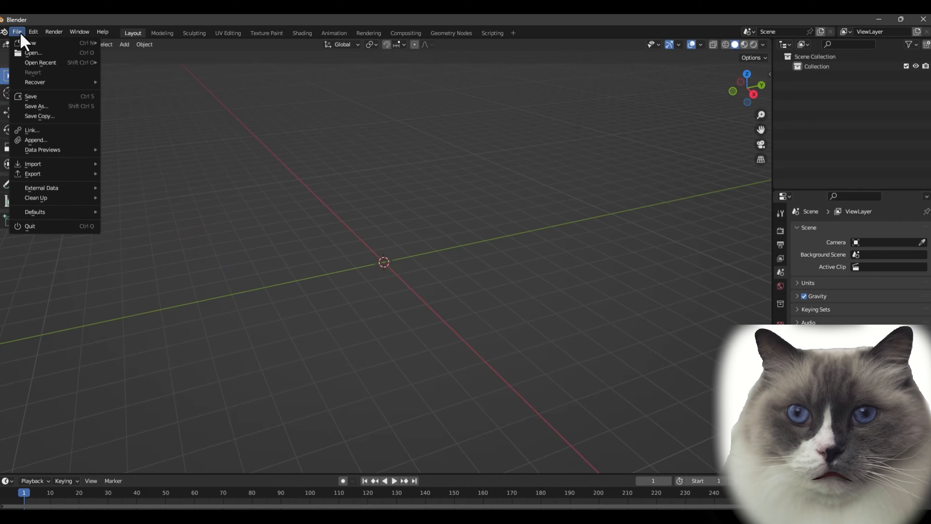
mouse_move(50, 173)
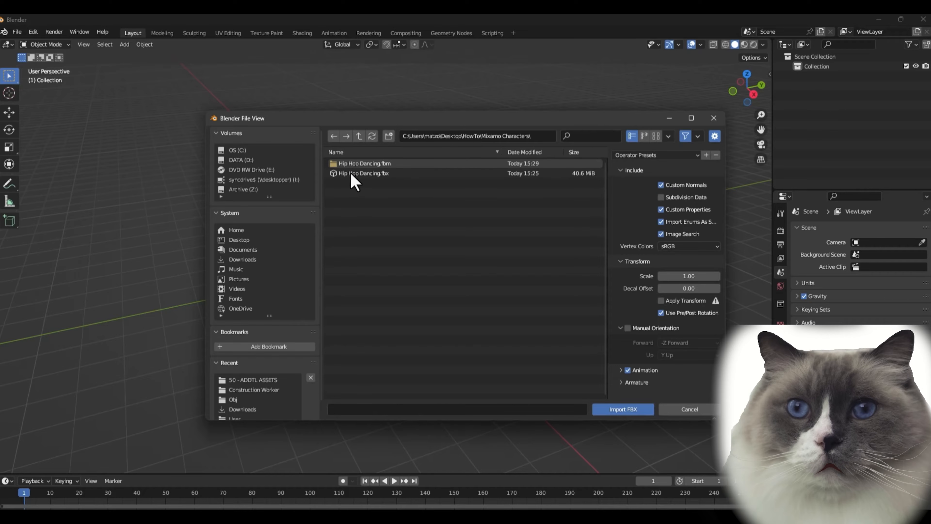
click(350, 172)
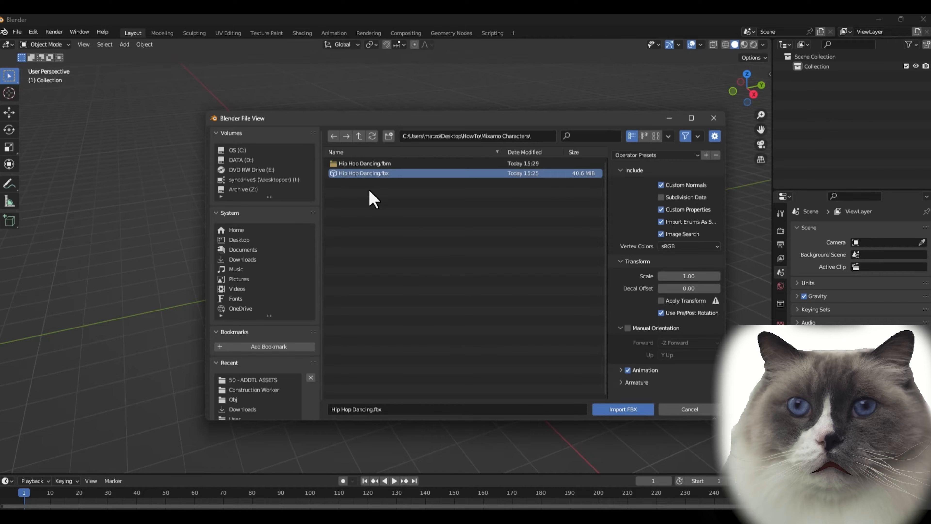
click(622, 409)
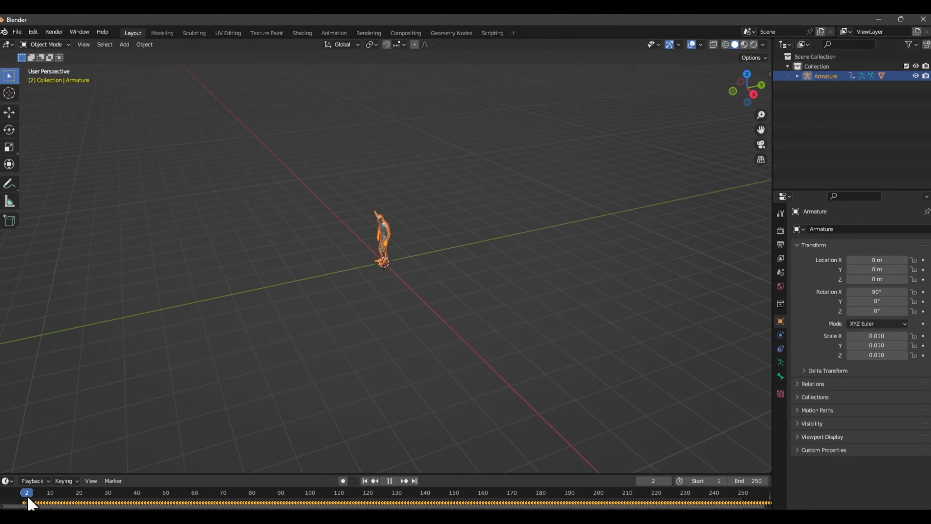
- Scrub through the dance animation to its last keyframe and set the scene's end frame to 414
drag(421, 500, 653, 499)
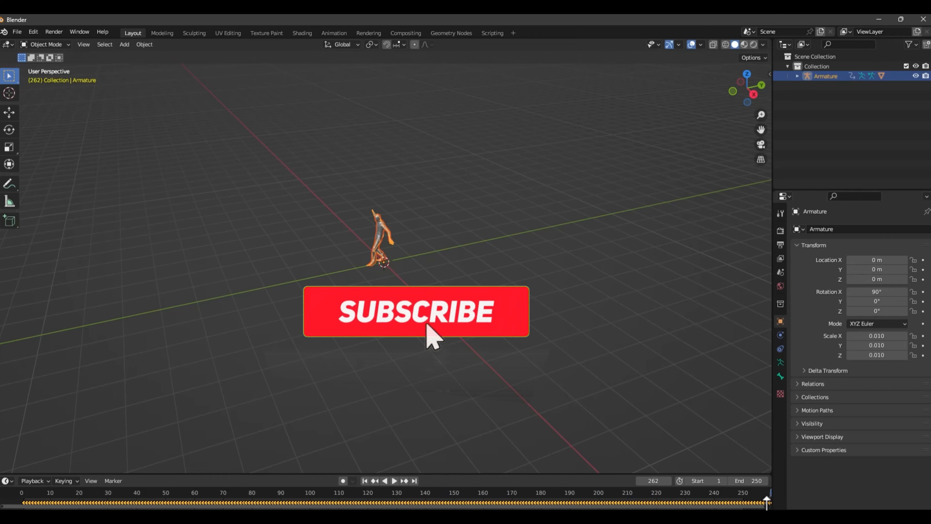
drag(764, 507, 930, 507)
drag(766, 507, 916, 492)
drag(766, 506, 928, 507)
drag(432, 499, 676, 501)
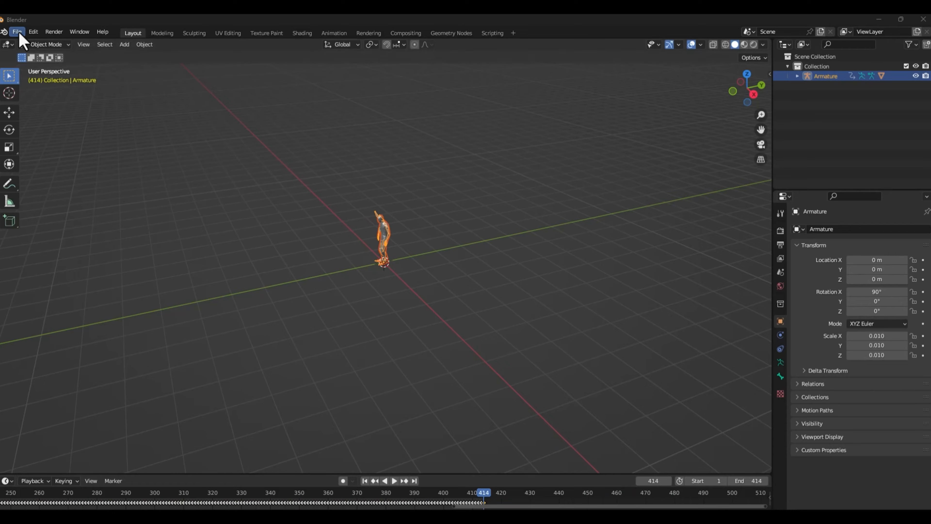
- Export the animated character as a Wavefront OBJ sequence named Character_.obj to the HowTo folder, with animation export enabled for frames 1 to 414
click(17, 32)
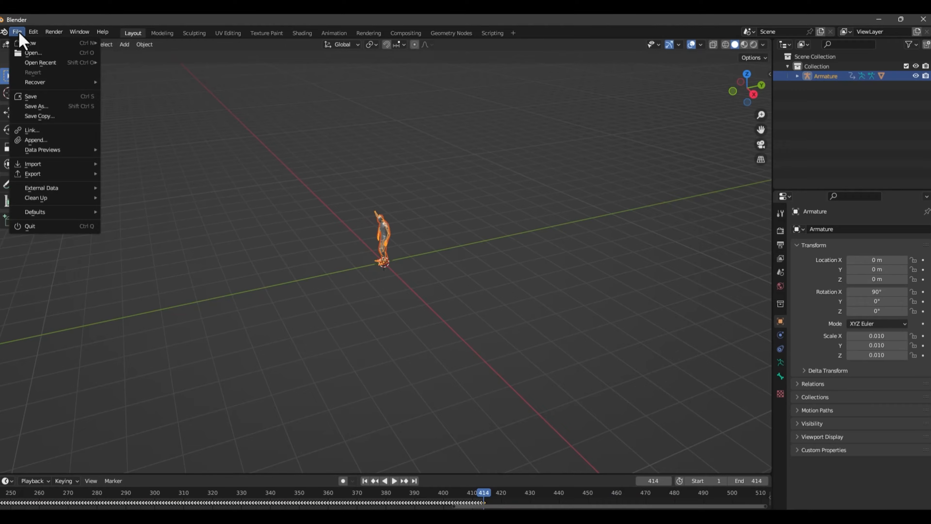
mouse_move(41, 176)
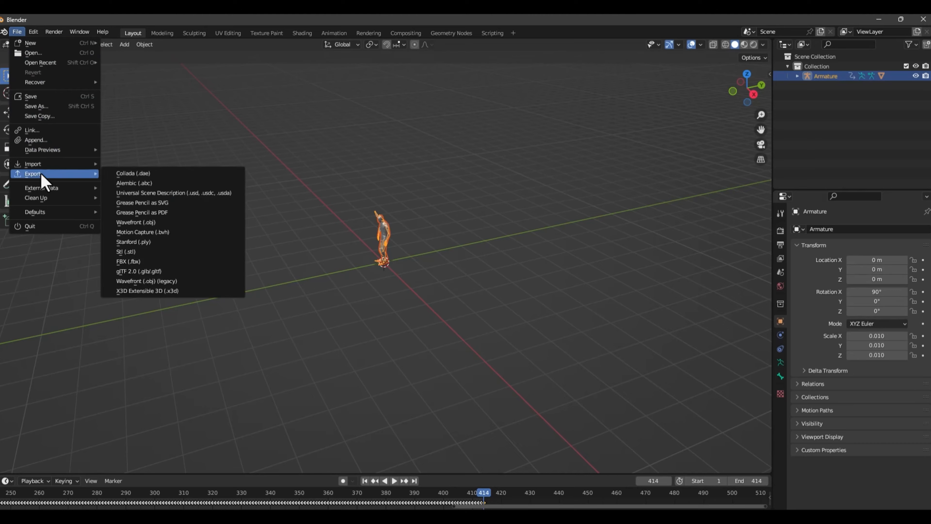
click(127, 224)
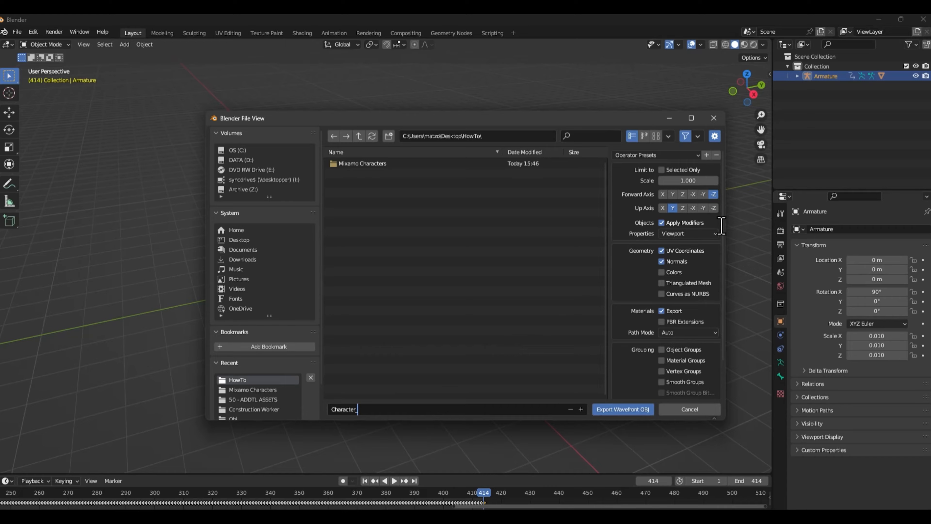
scroll(696, 344, down, 3)
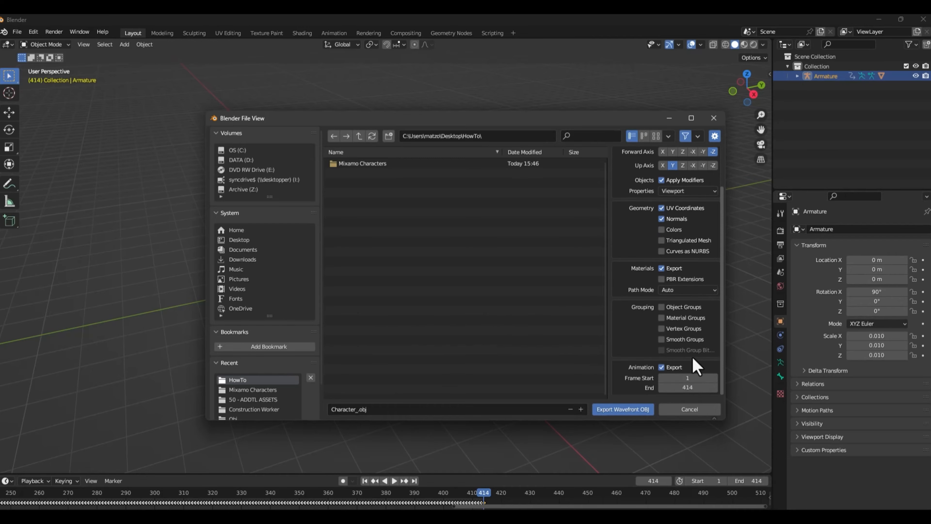
click(623, 409)
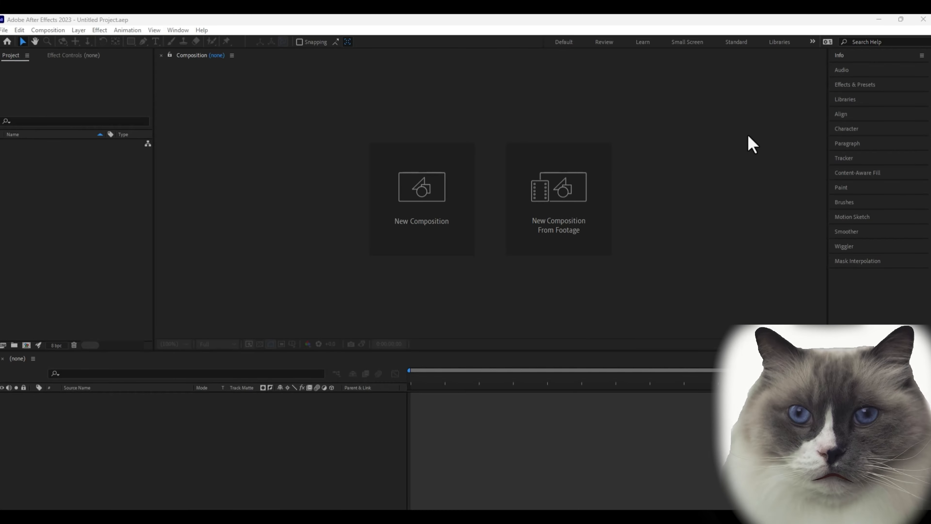
- Switch to After Effects and create a 1920x1080 composition at 29.97 fps with a 15-second duration
click(424, 192)
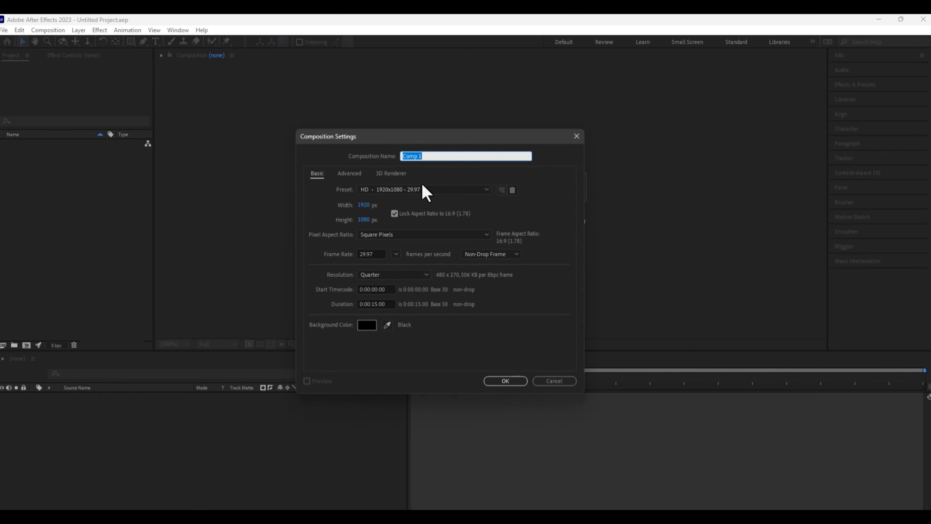
click(503, 380)
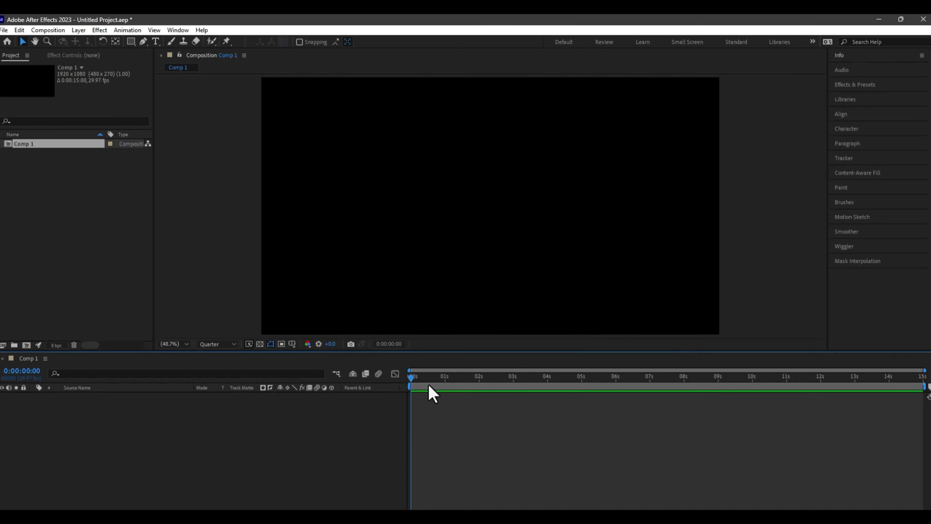
- Add a black 1920x1080 solid layer with square pixels to the composition
right_click(35, 406)
mouse_move(127, 288)
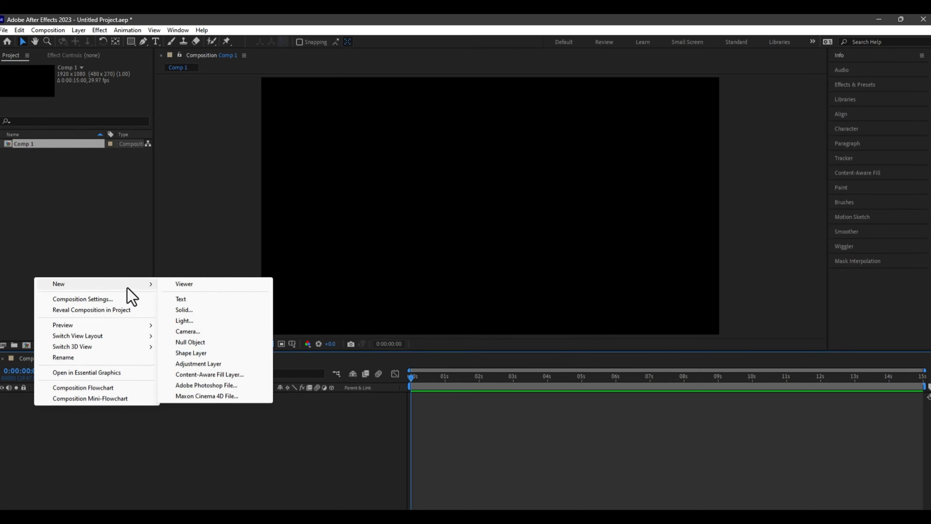
click(183, 310)
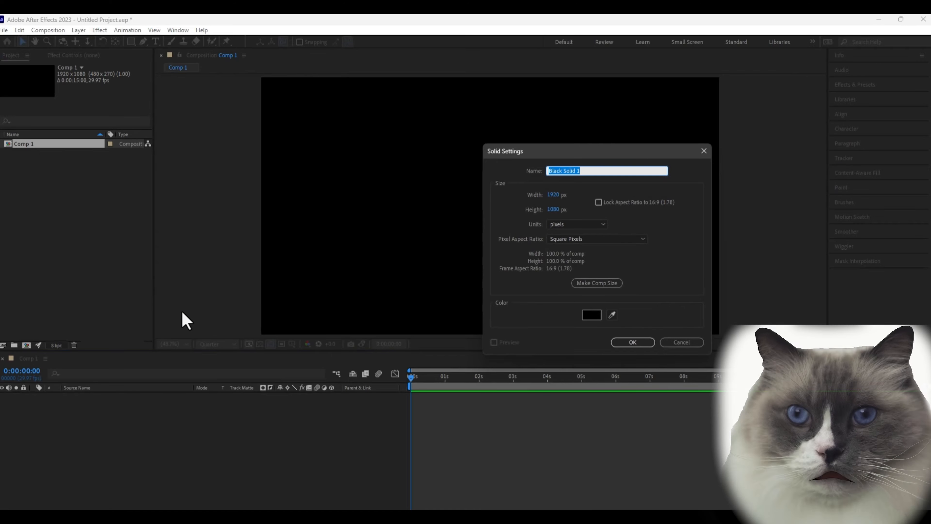
click(633, 343)
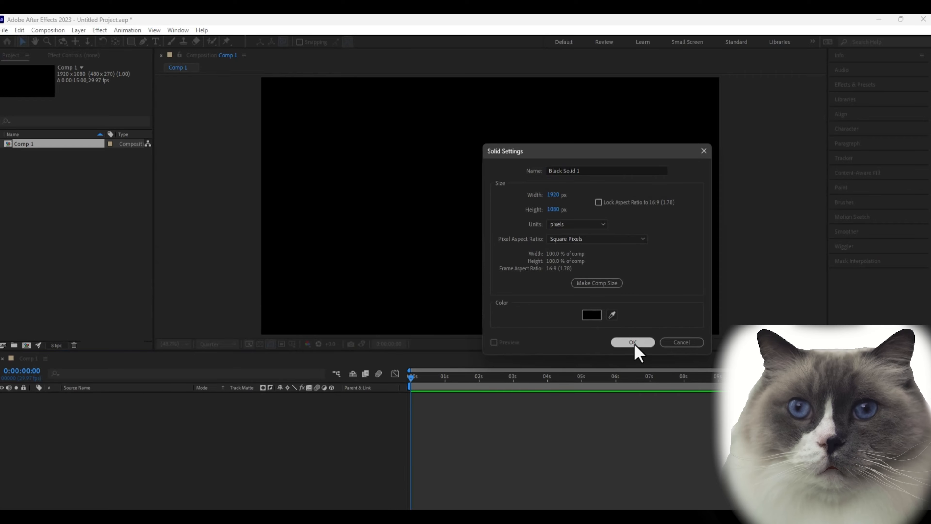
- Apply the Video Copilot Element effect to the black solid layer
click(859, 84)
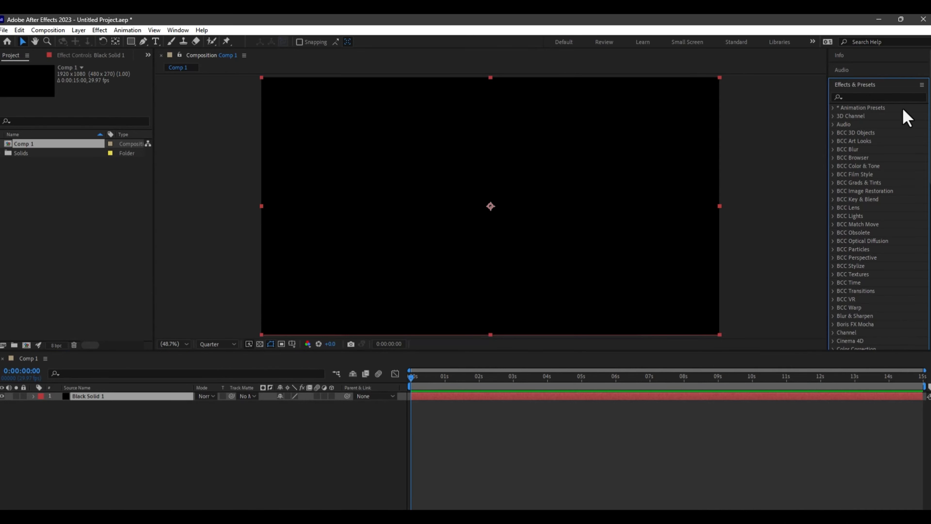
drag(930, 123, 930, 262)
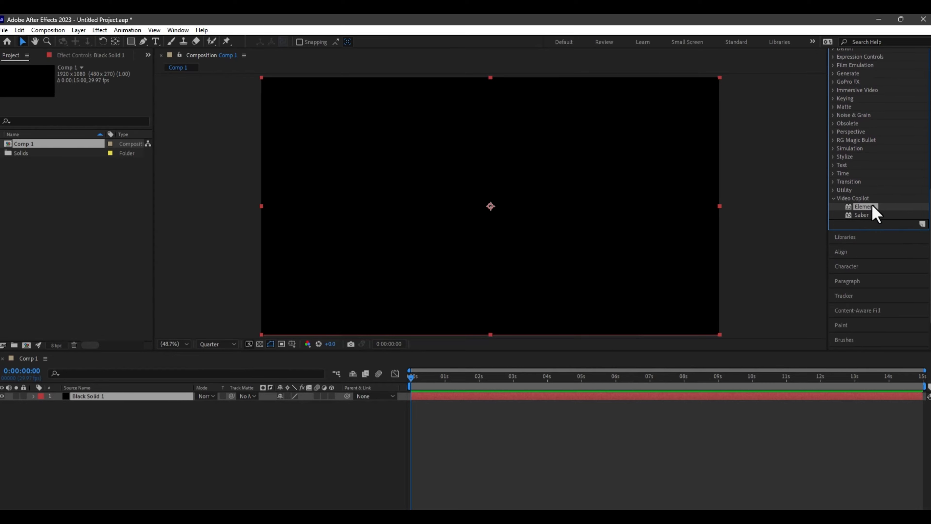
drag(725, 211, 589, 214)
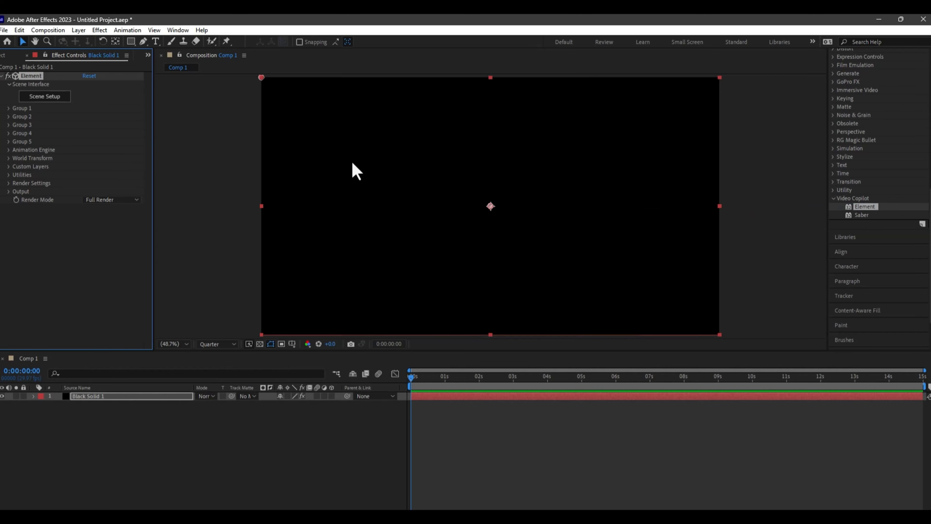
- In Element's Scene Setup, import Character_1 from the HowTo folder as a 3D sequence, keeping the default sequence import preferences
click(50, 99)
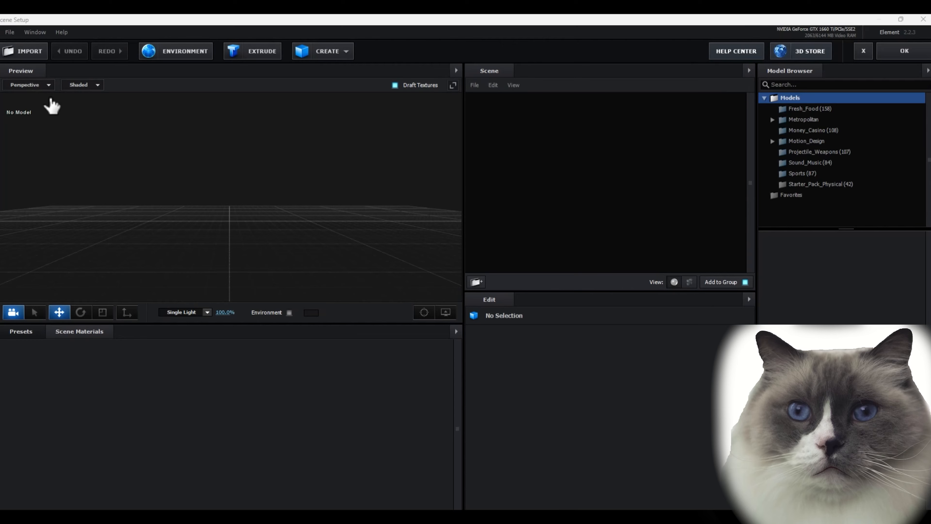
click(13, 36)
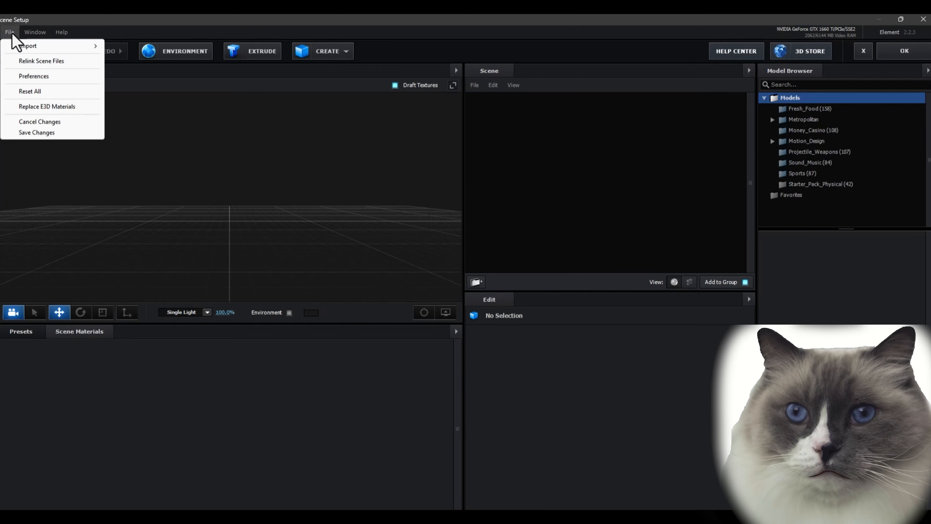
mouse_move(98, 51)
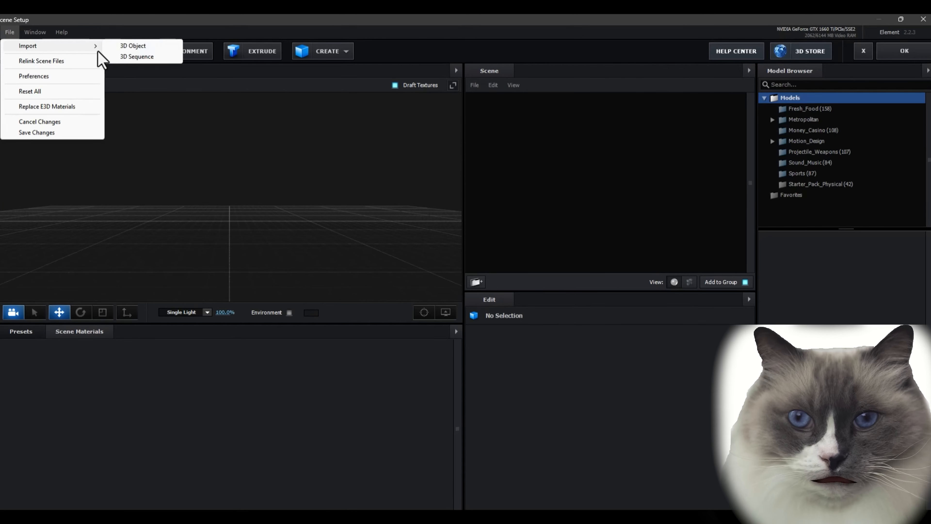
click(130, 57)
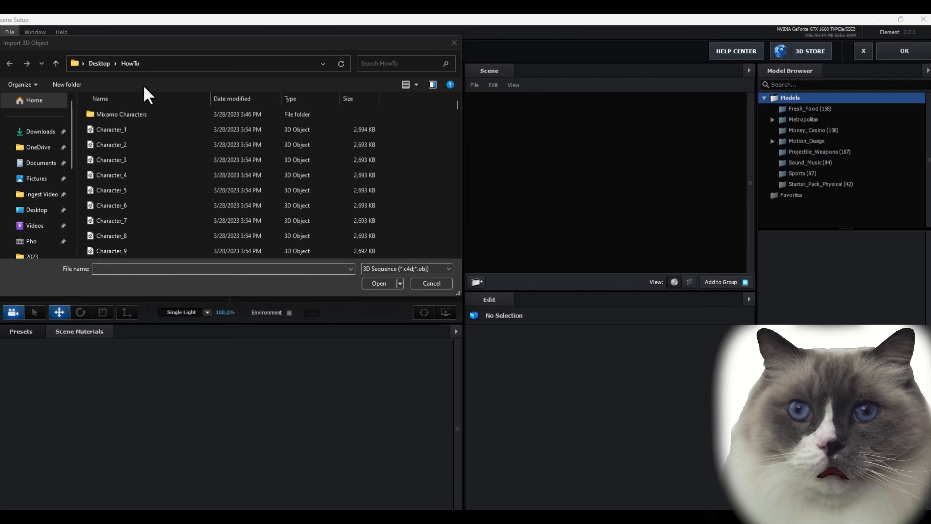
click(115, 129)
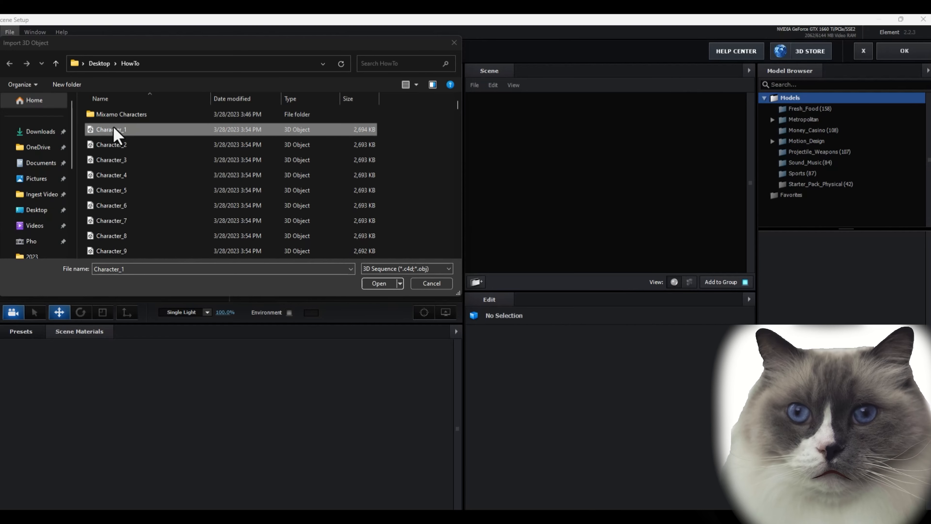
click(377, 284)
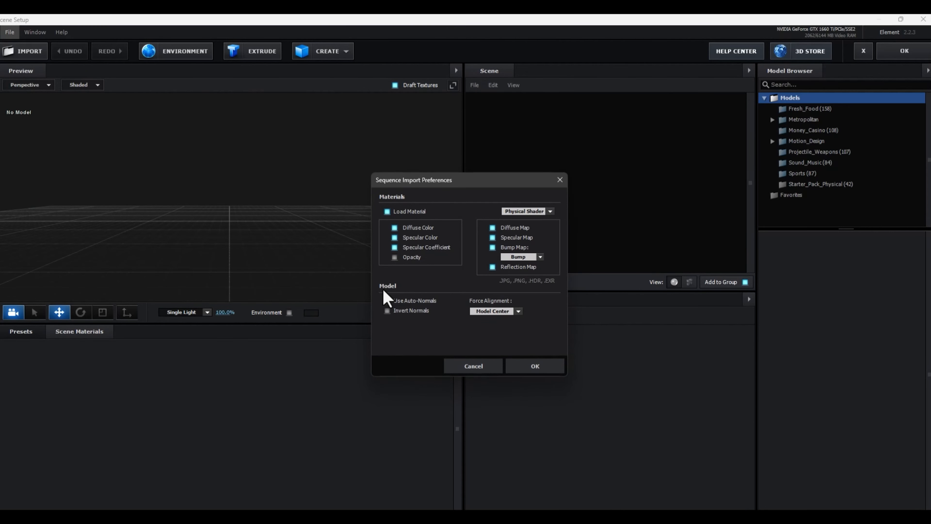
click(526, 368)
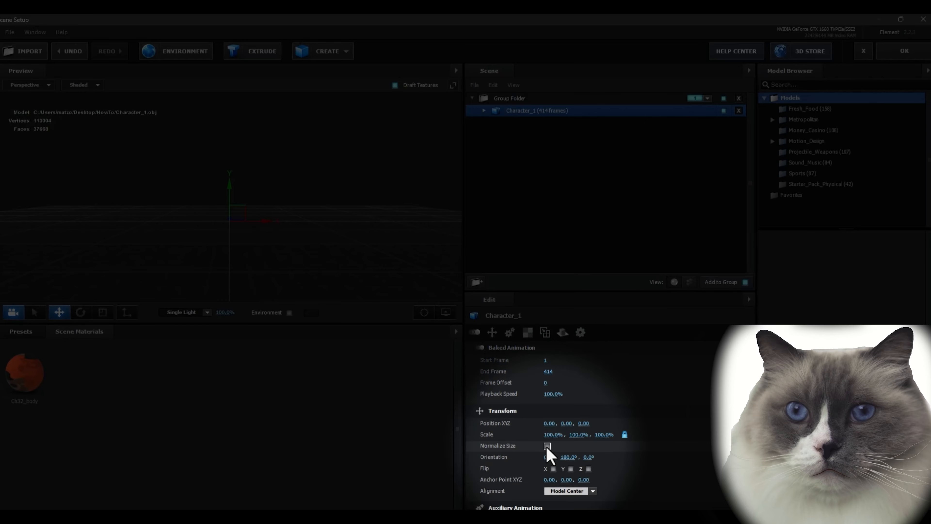
- Enable Normalize Size for the character sequence in the scene setup and preview its animation in the composition
click(547, 445)
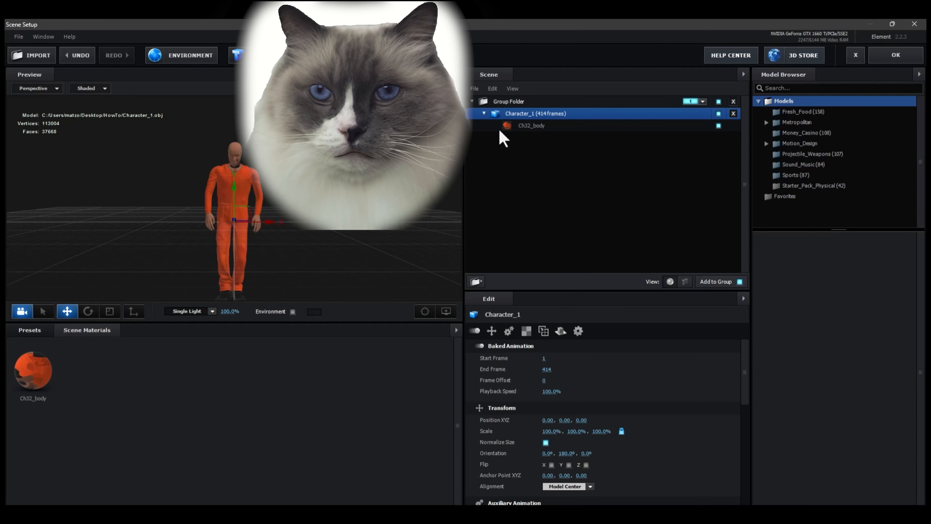
click(896, 55)
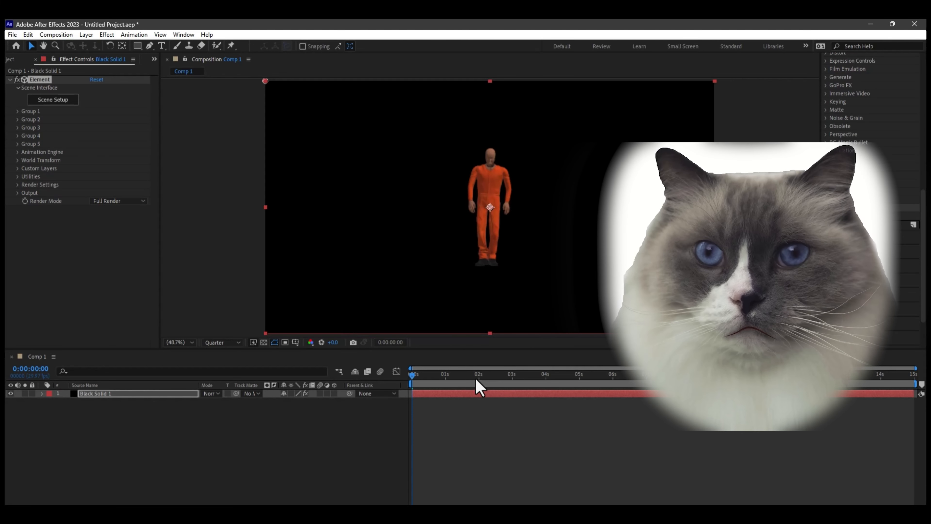
click(422, 409)
key(space)
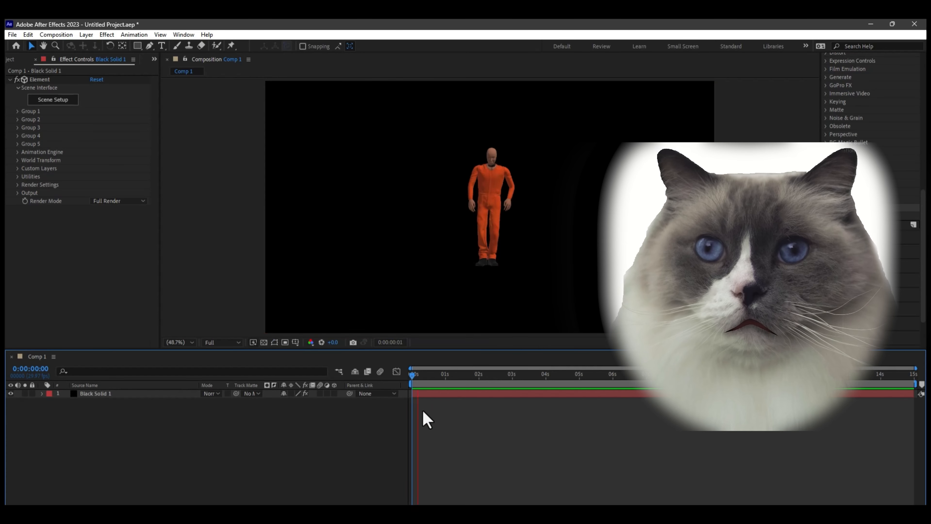